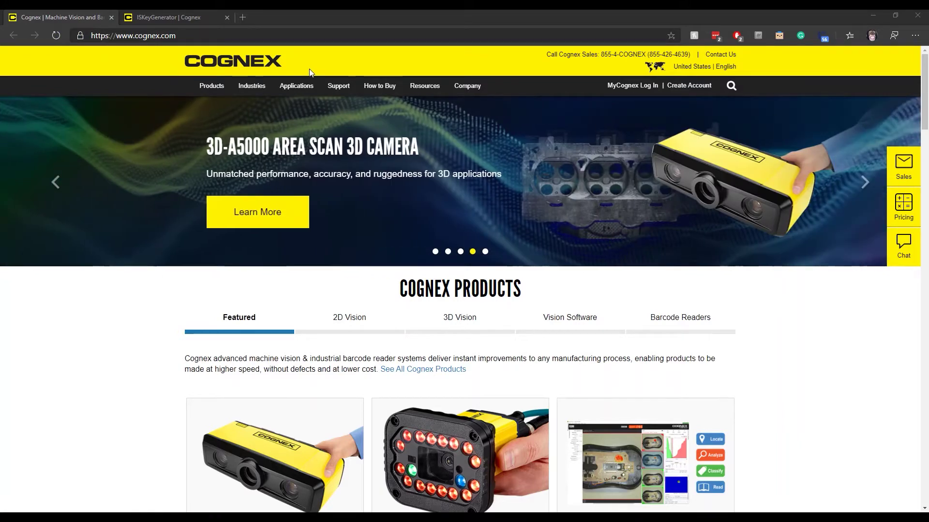
- Open the Cognex In-Sight Software & Firmware downloads list, then return to In-Sight Explorer
mouse_move(337, 88)
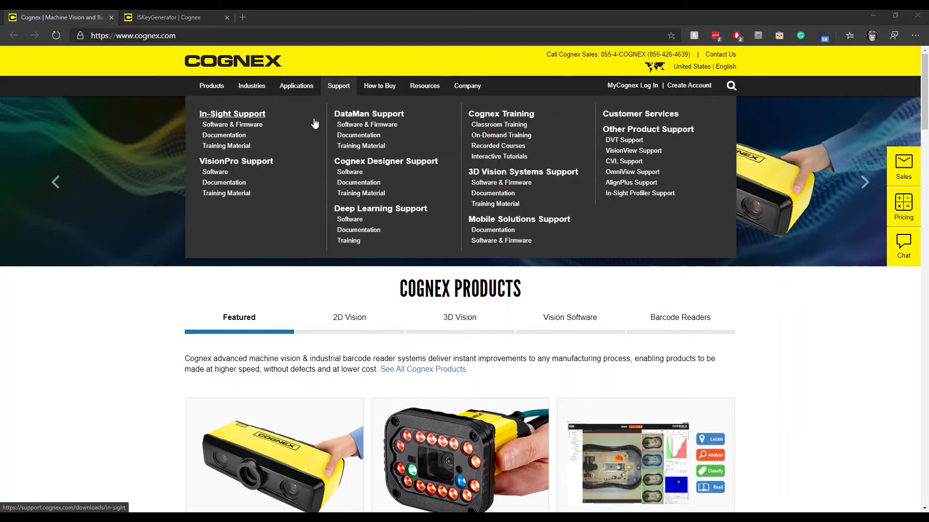
left_click(255, 127)
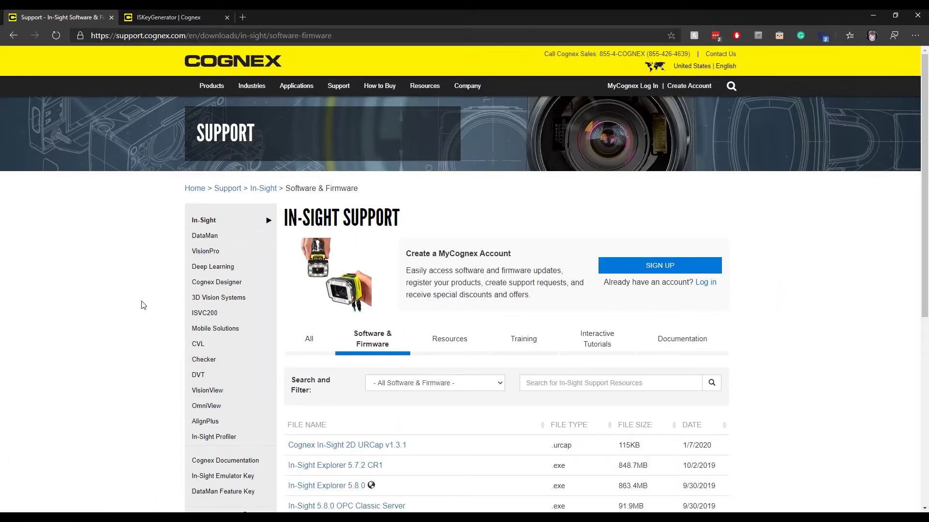
scroll(143, 305, "down", 4)
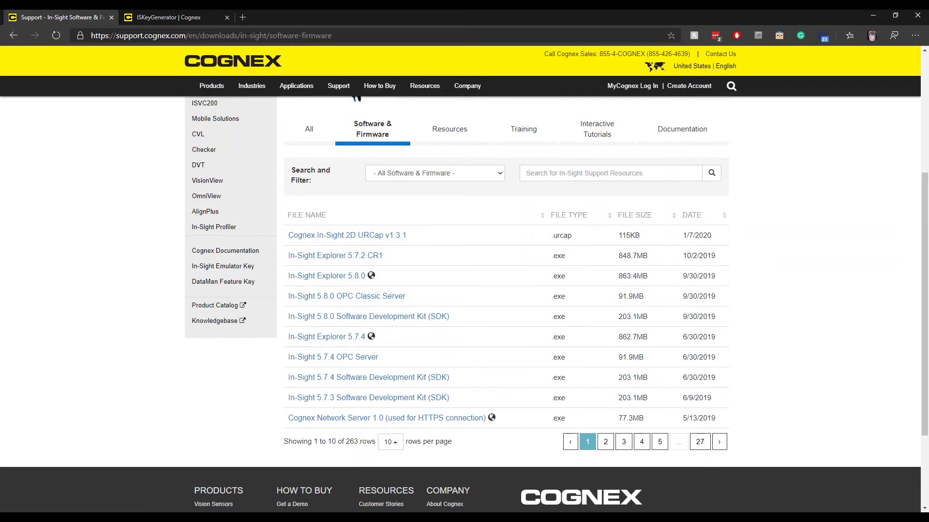
key("alt+Tab")
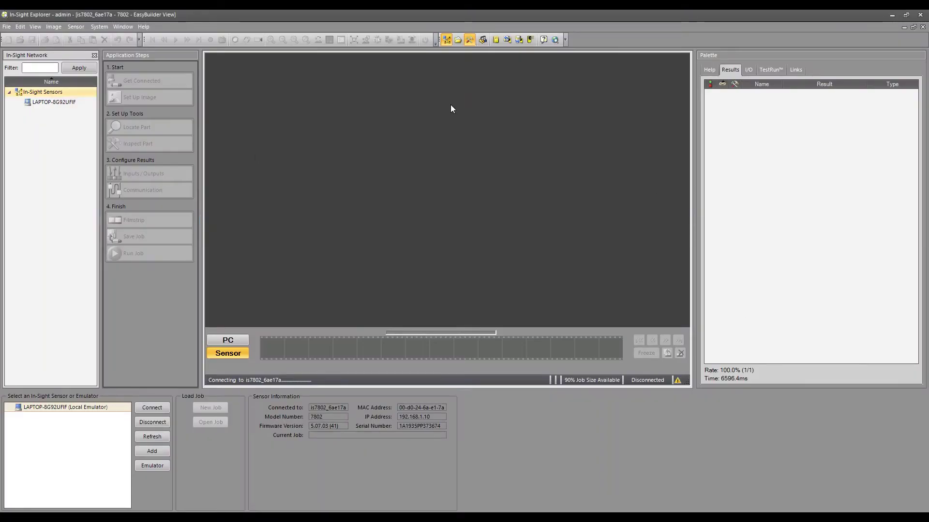
- Look through the Window, System and Sensor menus, then reopen the System menu
left_click(116, 26)
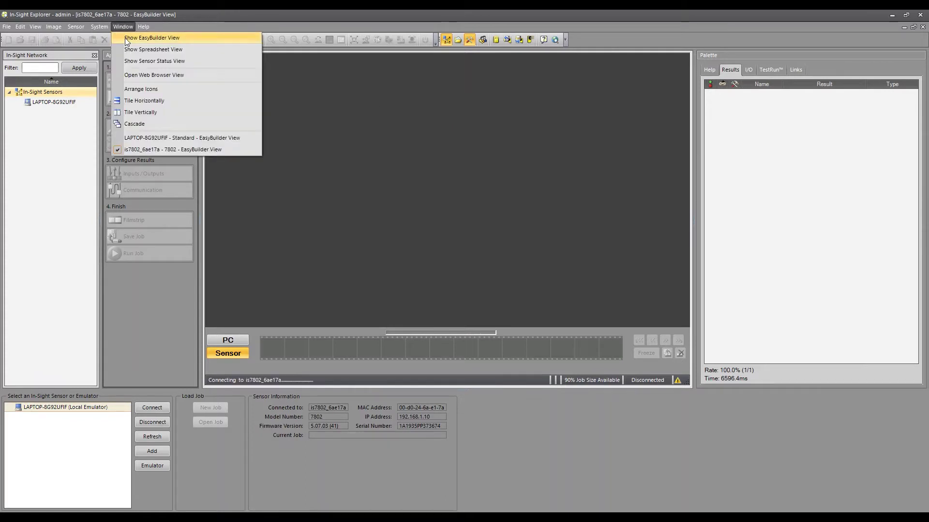
left_click(97, 28)
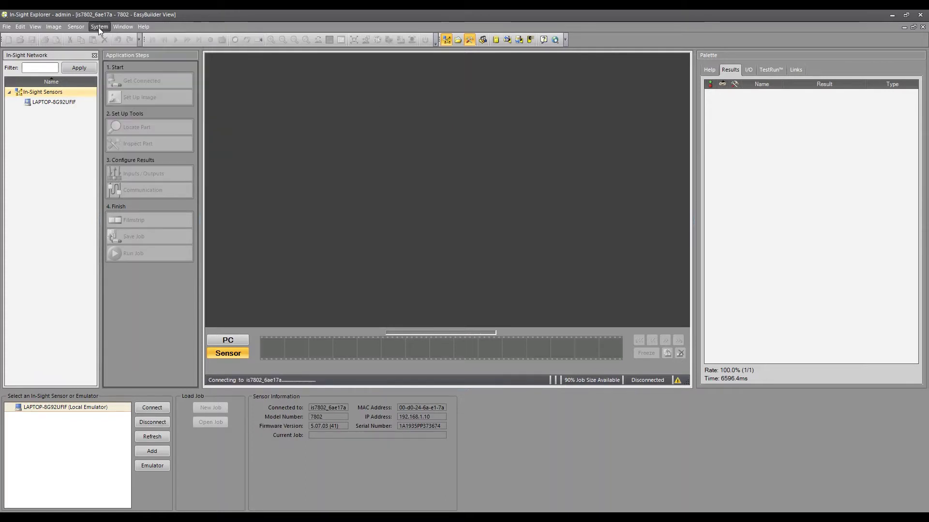
left_click(98, 27)
left_click(75, 27)
left_click(76, 27)
left_click(342, 144)
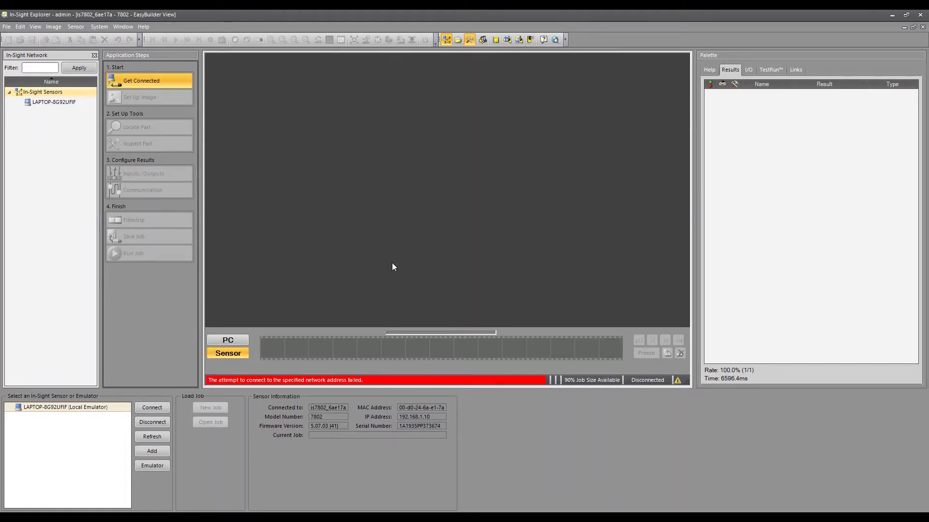
left_click(95, 28)
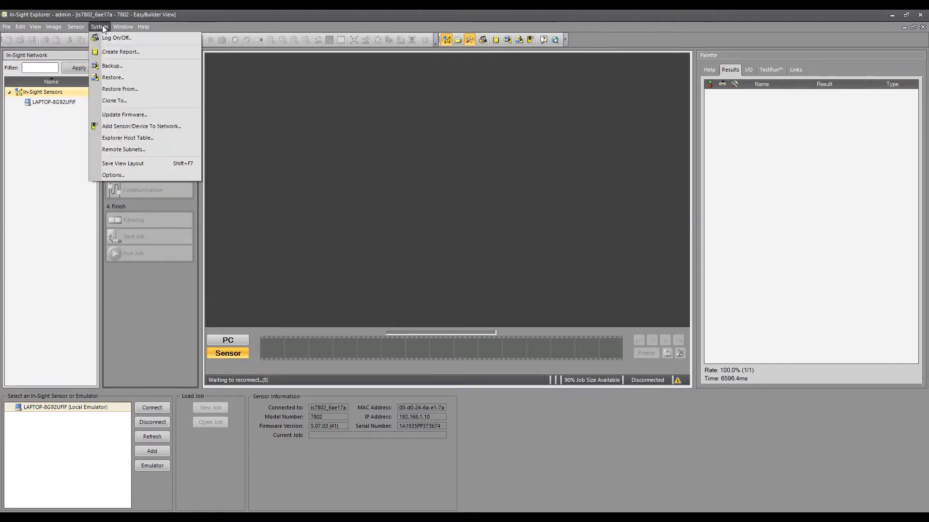
- In System Options, clear the Offline Programming Key and paste the key back in
left_click(120, 177)
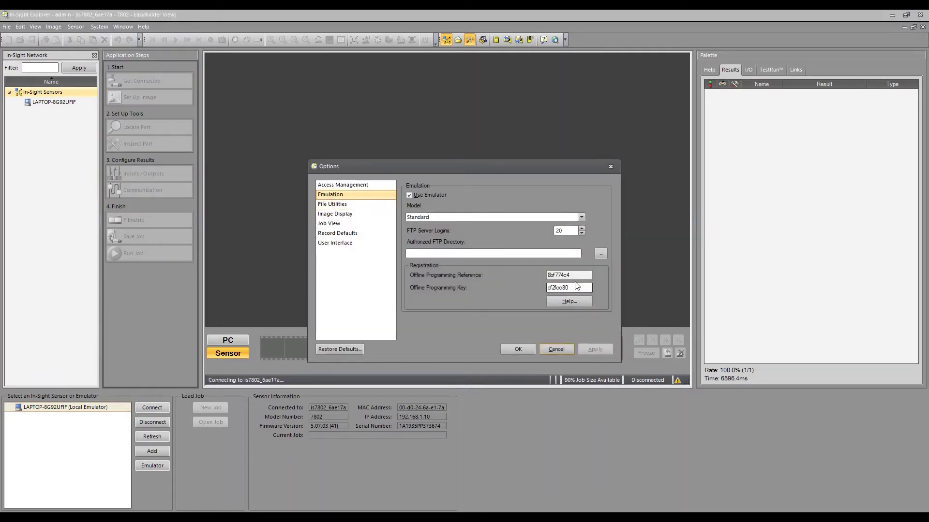
double_click(575, 287)
key("ctrl+c")
key("Delete")
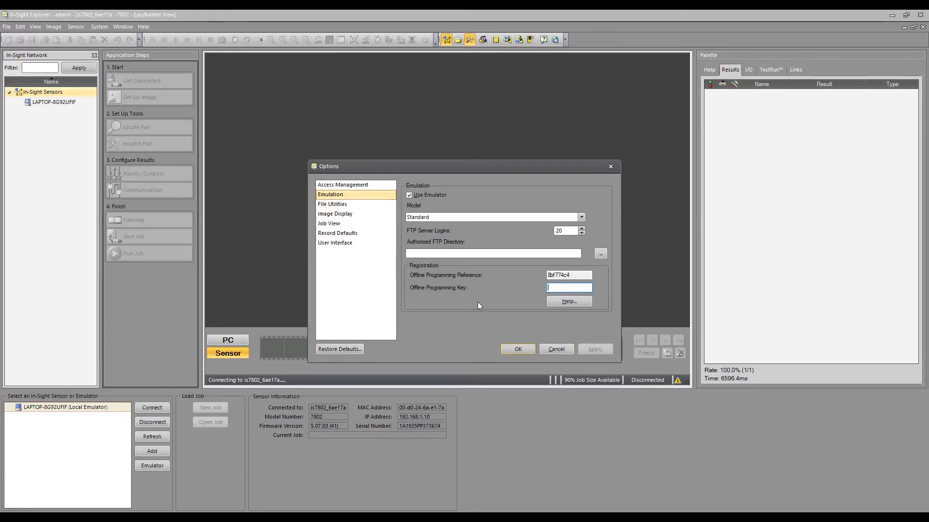
key("shift+Tab")
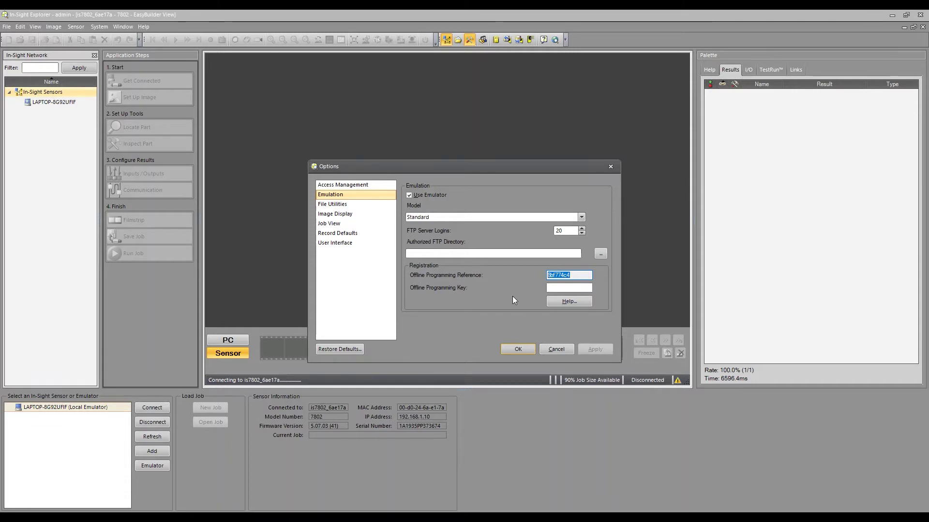
left_click(557, 287)
key("ctrl+v")
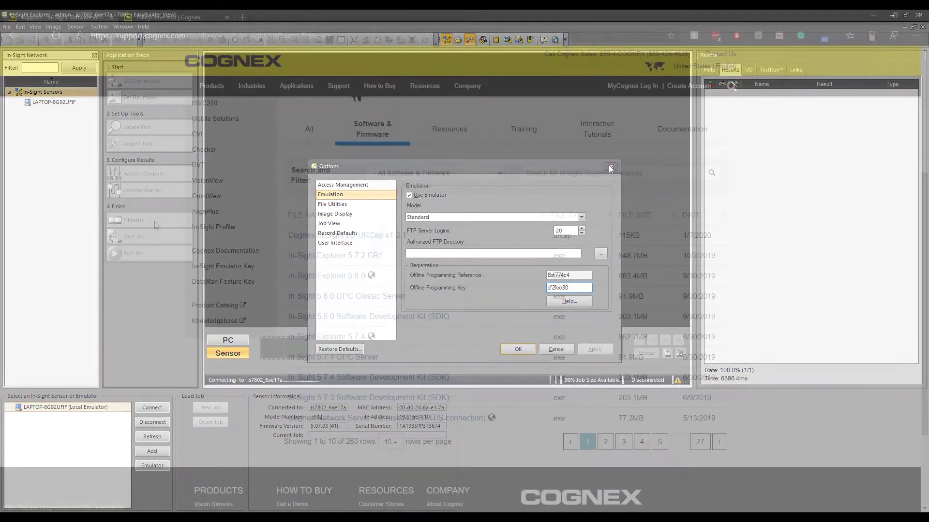
- Review the Key Generator's Company and Offline Programming Reference fields, then minimize the browser
left_click(155, 19)
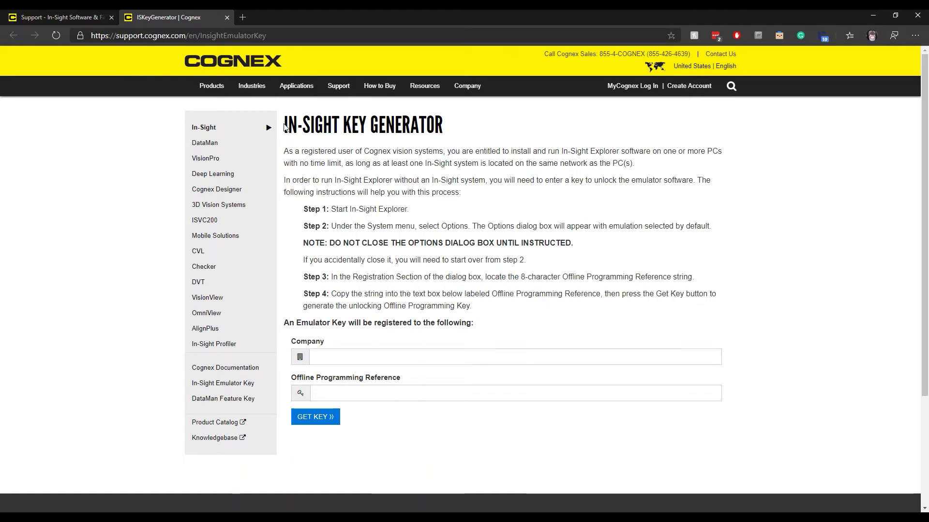
left_click_drag(283, 125, 491, 128)
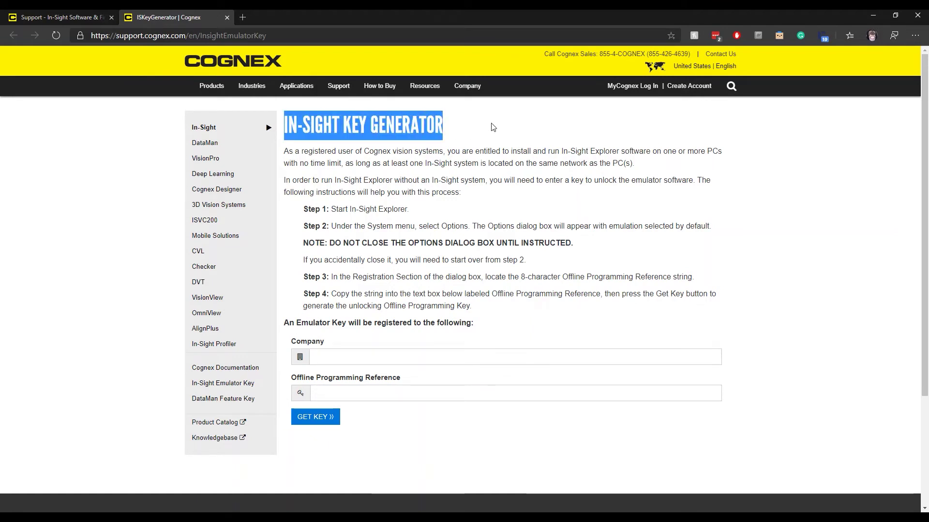
left_click(493, 127)
left_click(334, 357)
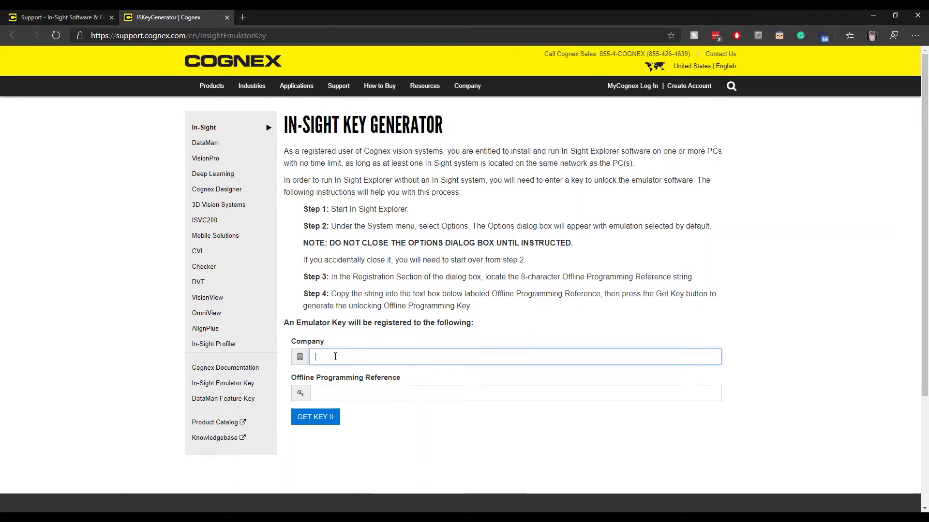
left_click(332, 394)
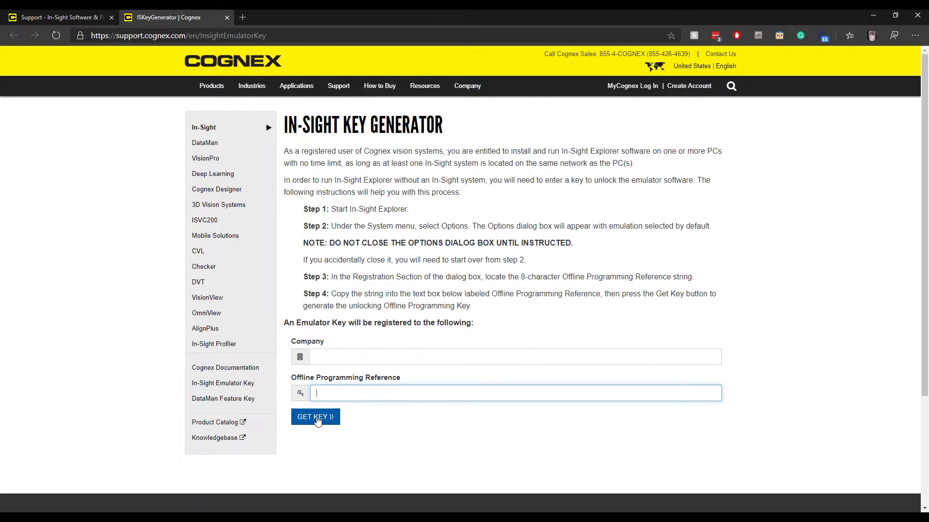
left_click(875, 16)
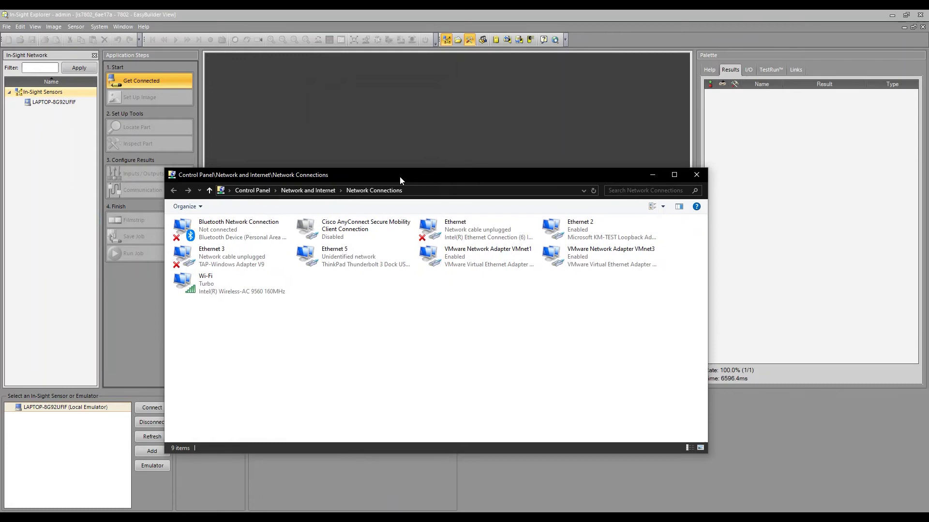
left_click_drag(400, 176, 395, 156)
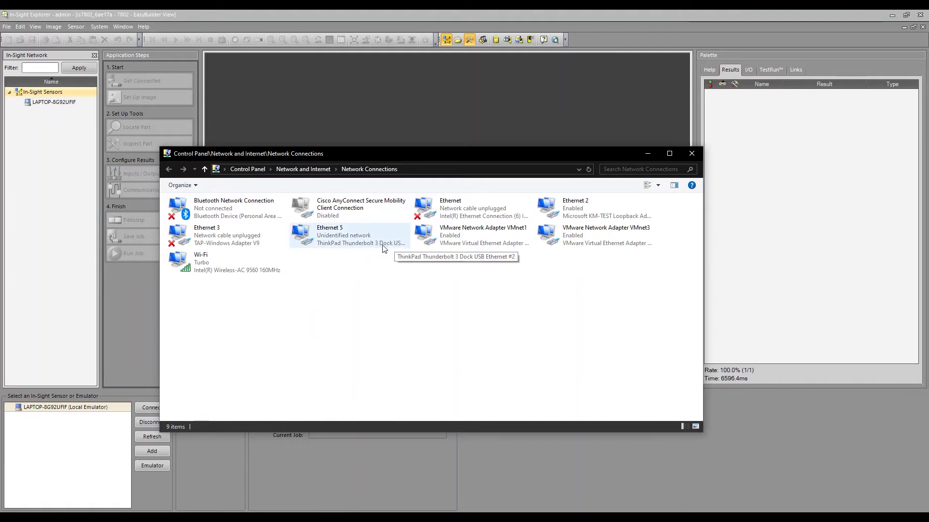
- Open the Internet Protocol Version 4 (TCP/IPv4) properties of the Ethernet 5 connection
right_click(305, 234)
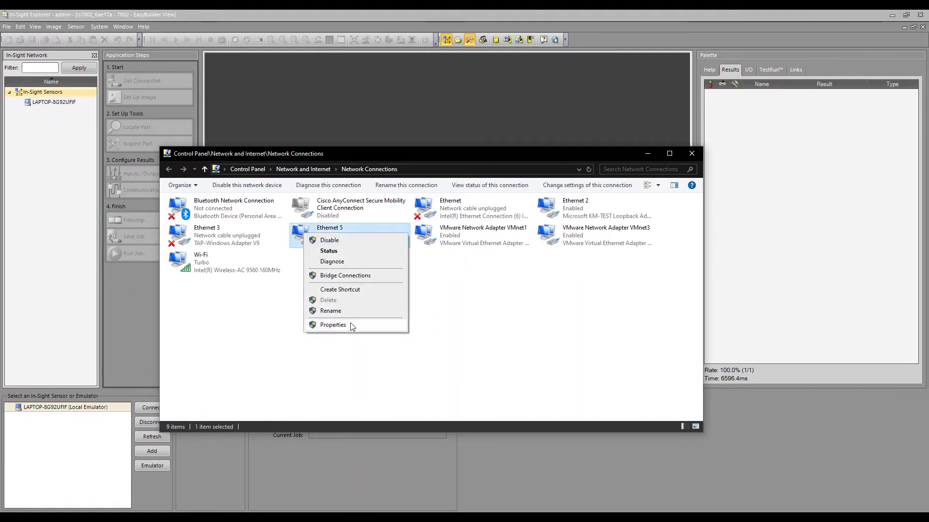
left_click(332, 324)
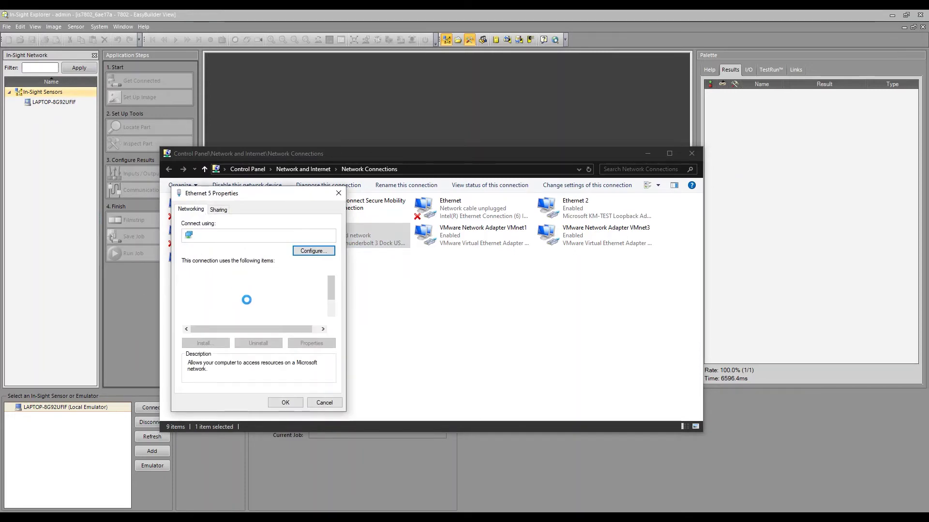
left_click(251, 321)
double_click(250, 320)
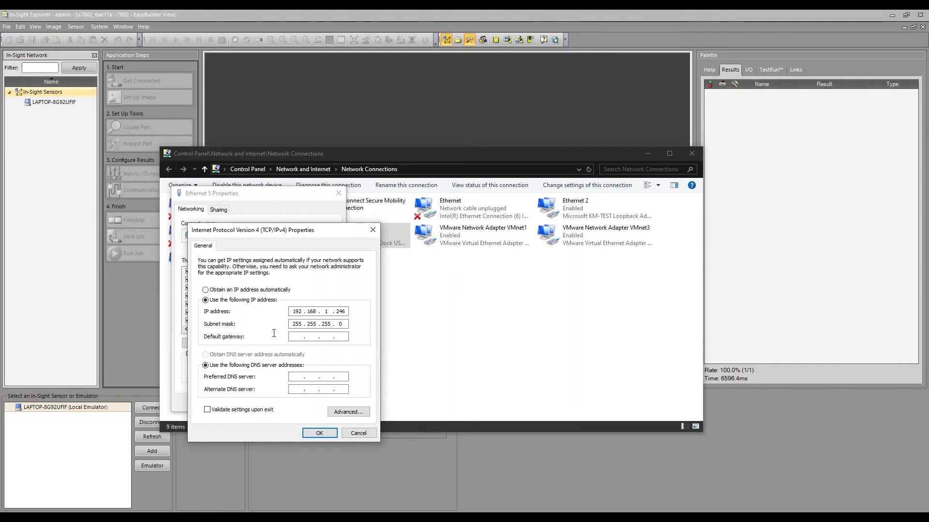
- Verify static IP 192.168.1.246 and mask 255.255.255.0, close the dialogs, minimize Network Connections
double_click(312, 324)
double_click(325, 324)
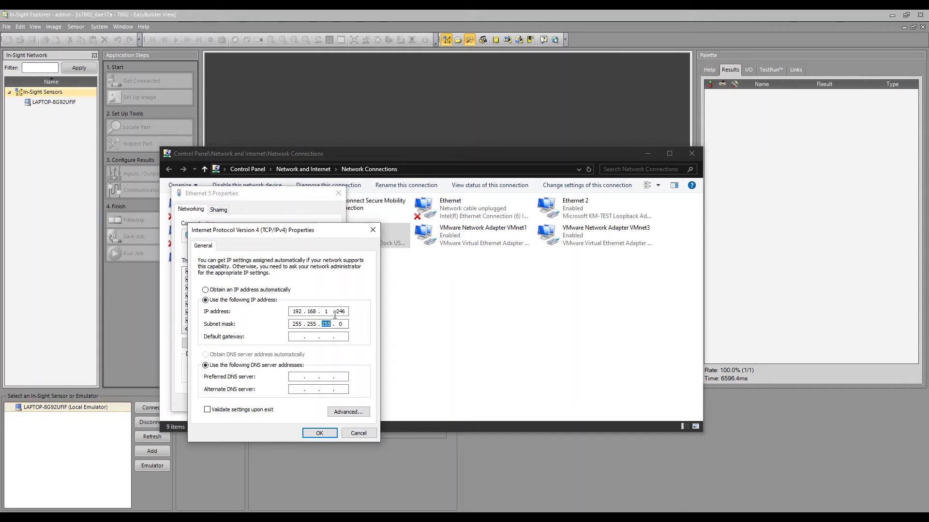
left_click_drag(337, 312, 350, 313)
left_click(332, 433)
left_click(325, 402)
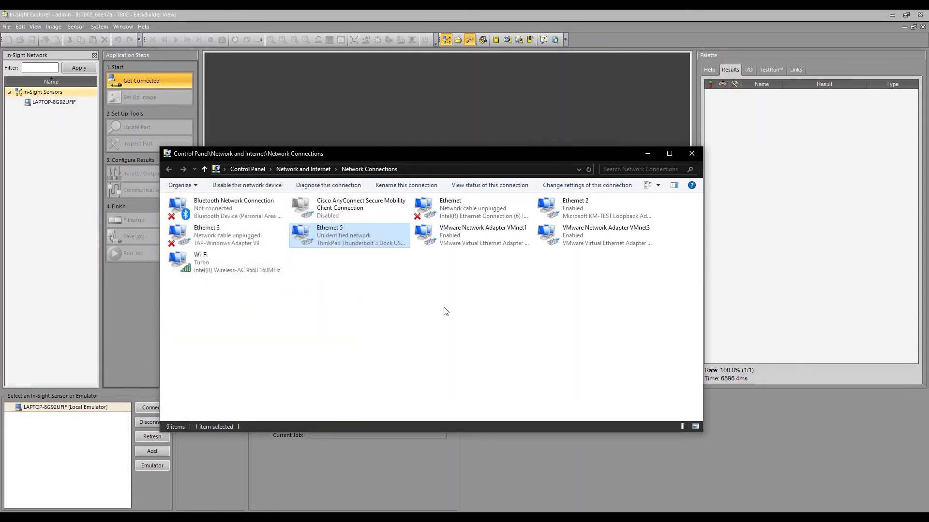
left_click(650, 155)
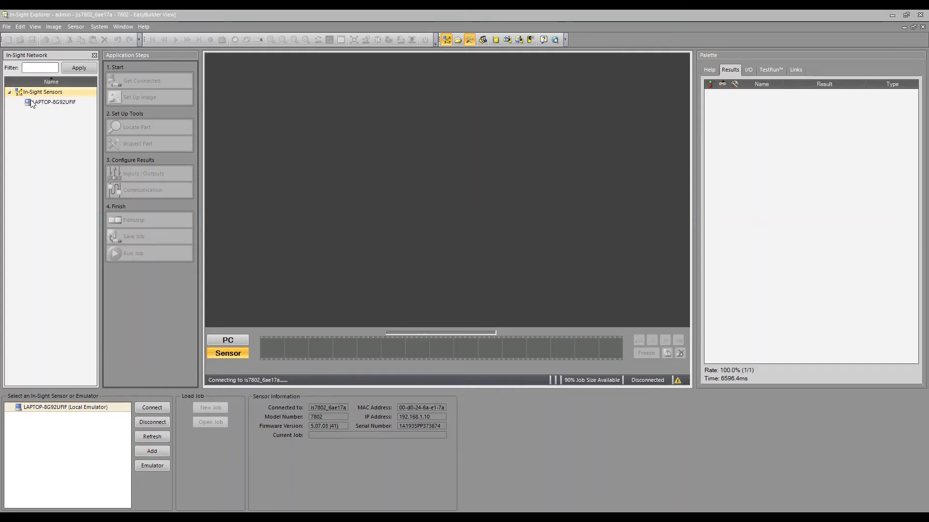
- Give the added 7802 camera the PC's settings with address 192.168.1.10, mask 255.255.255.0, and apply
left_click(152, 451)
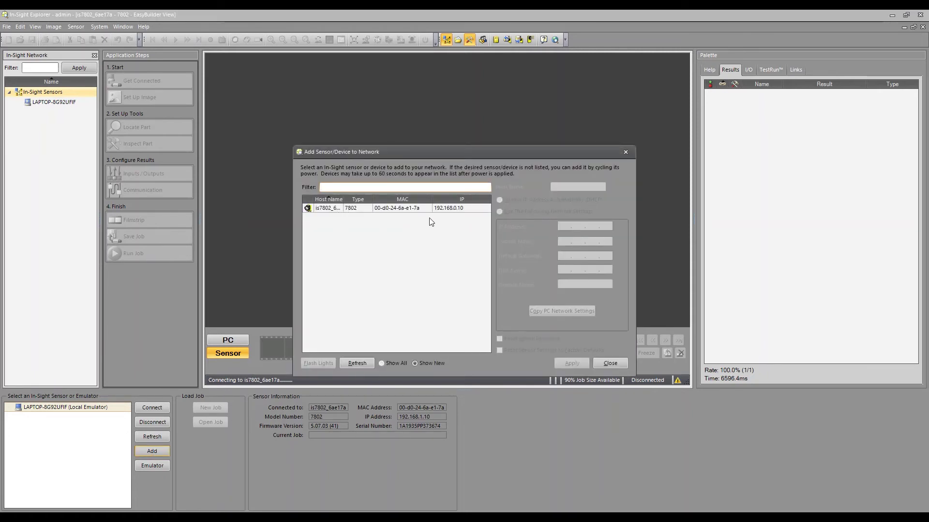
left_click(439, 211)
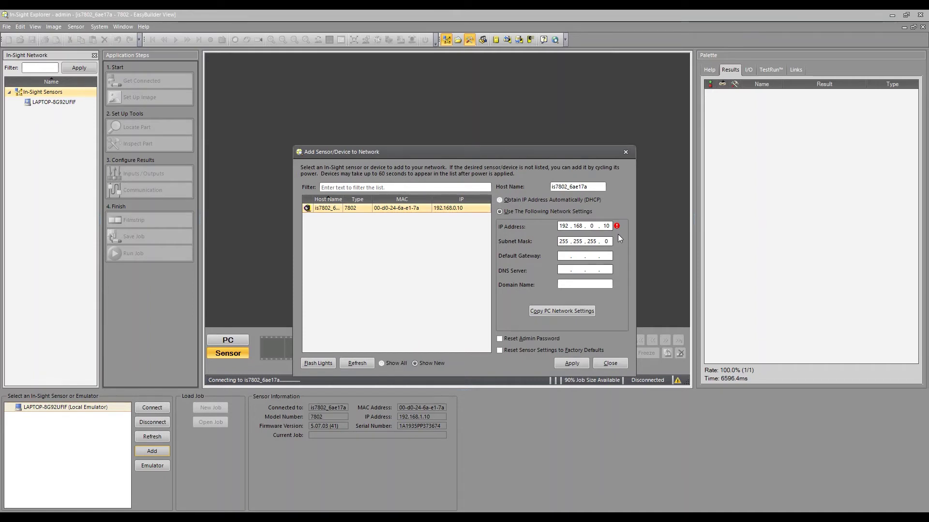
double_click(591, 225)
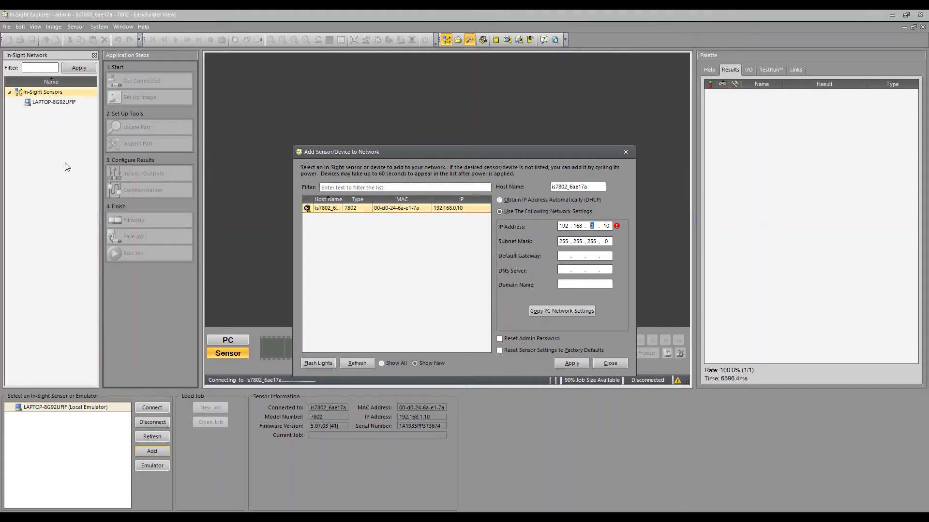
left_click(597, 244)
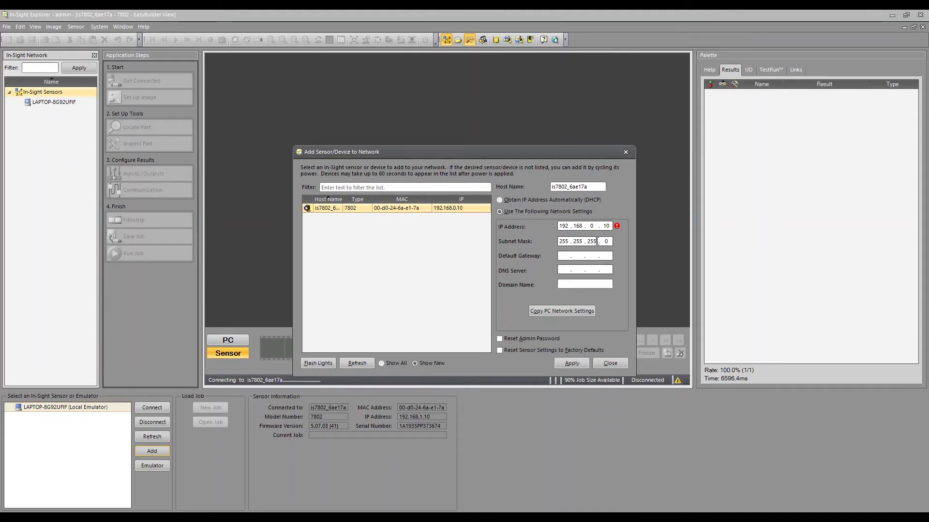
double_click(597, 240)
type("0")
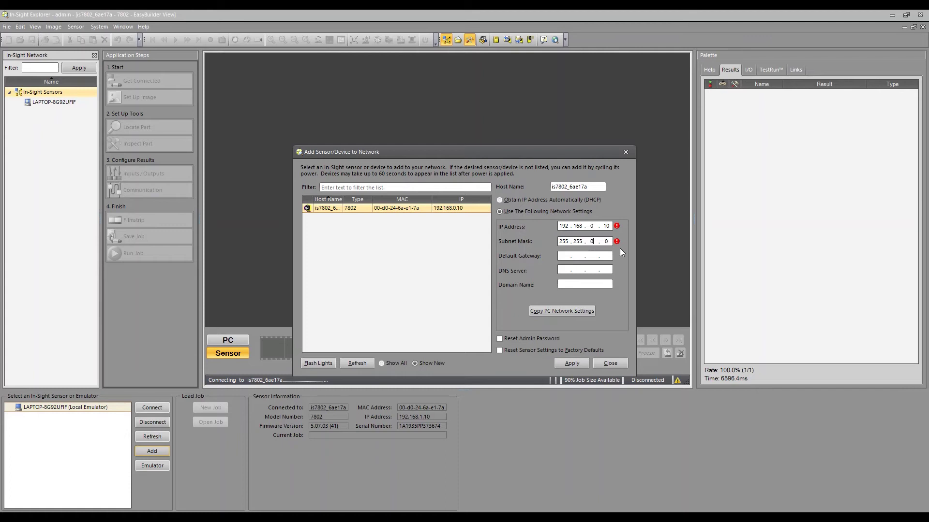
left_click(555, 309)
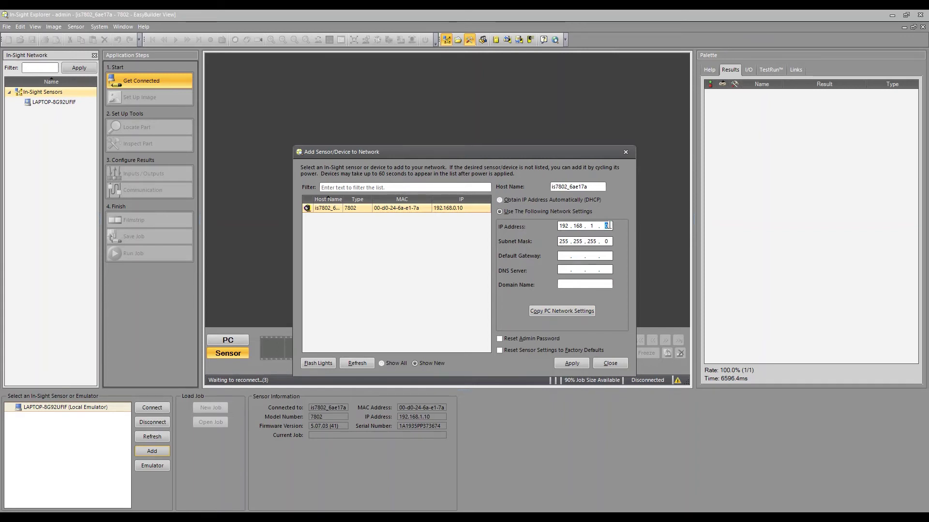
type("10")
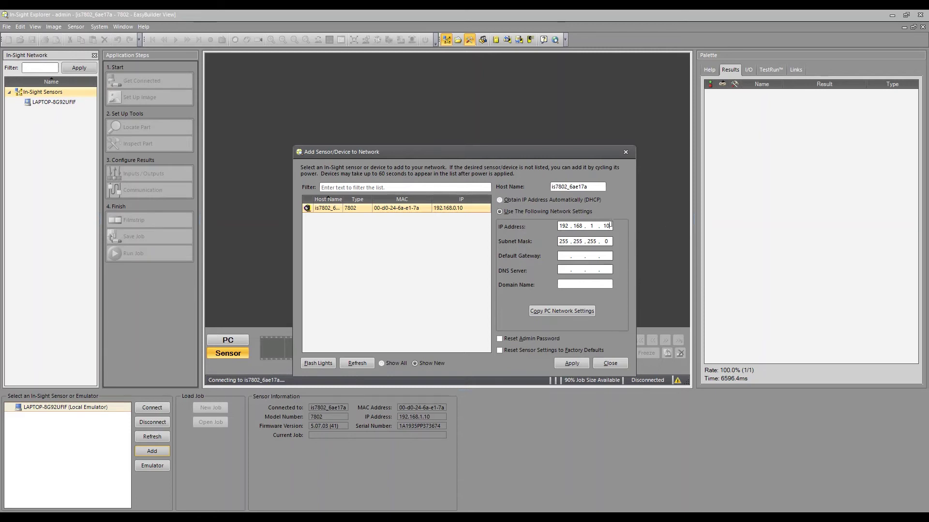
left_click(569, 361)
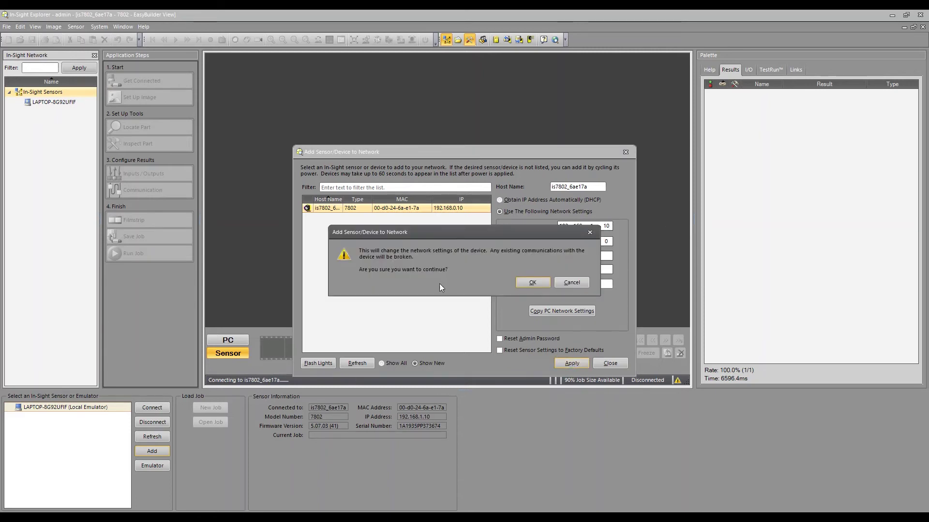
- Confirm the camera's network change, acknowledge success, and dismiss the no-devices-found message
left_click(531, 283)
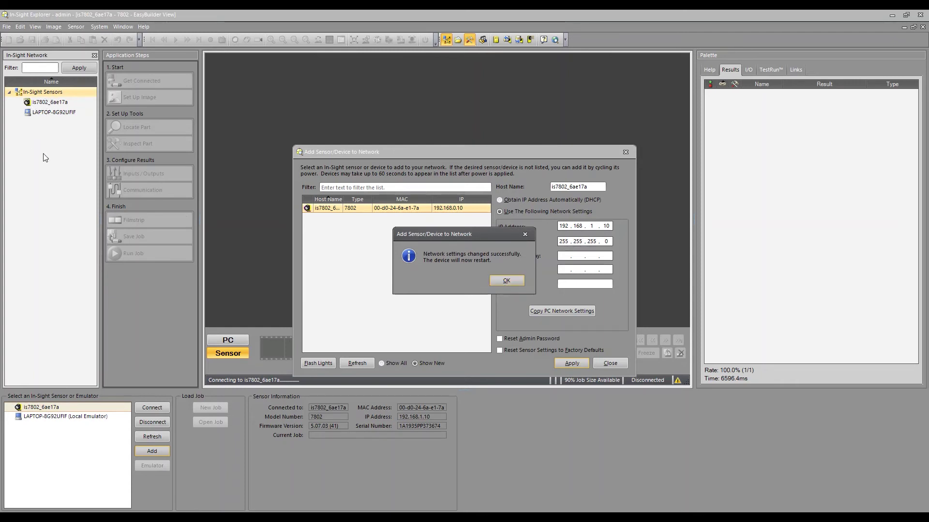
left_click(508, 280)
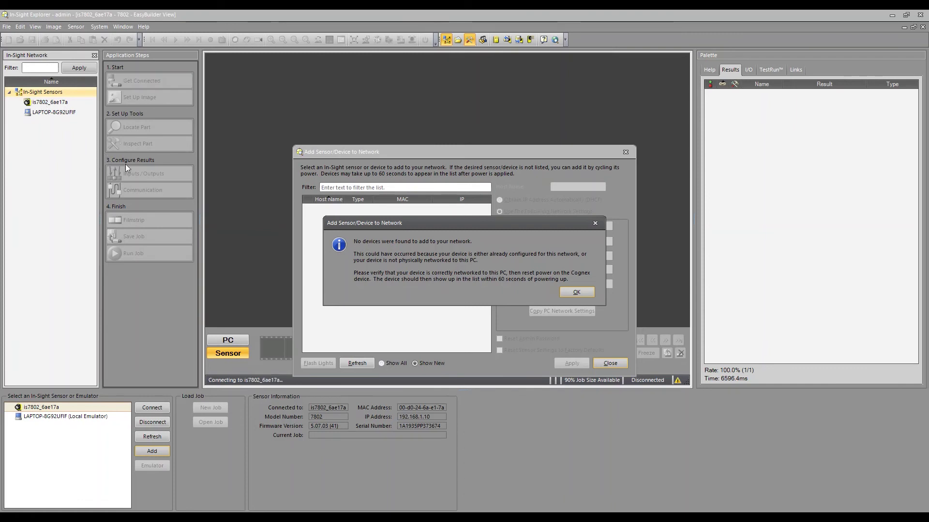
left_click(577, 292)
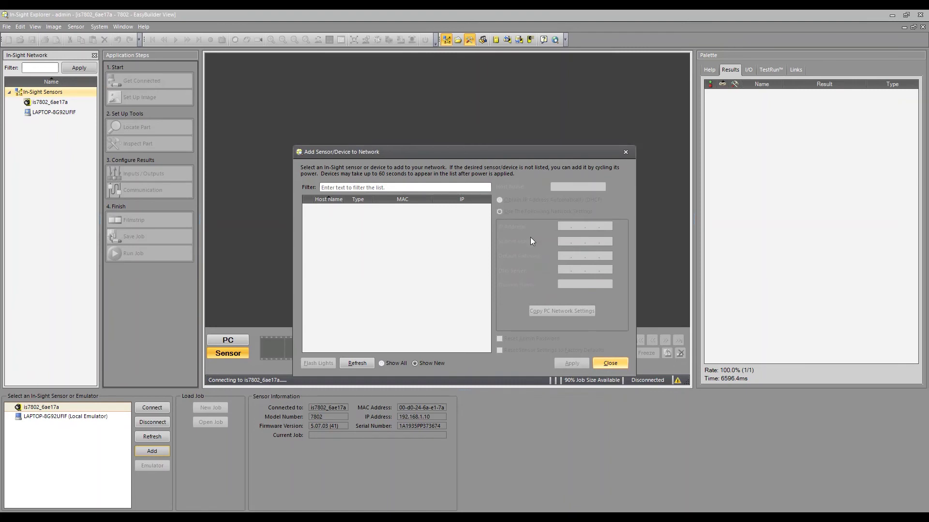
key("Return")
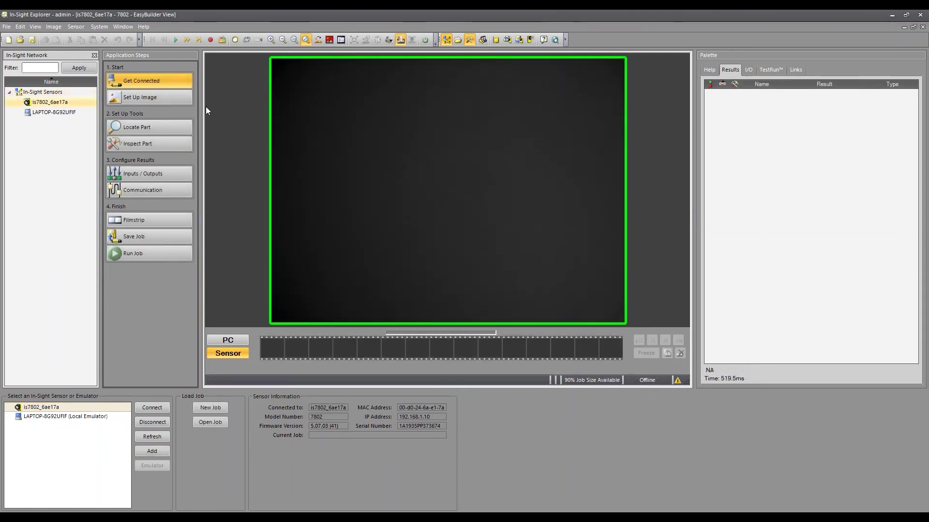
- Open Set Up Image, set Exposure to 8 and start Live Video
left_click(160, 97)
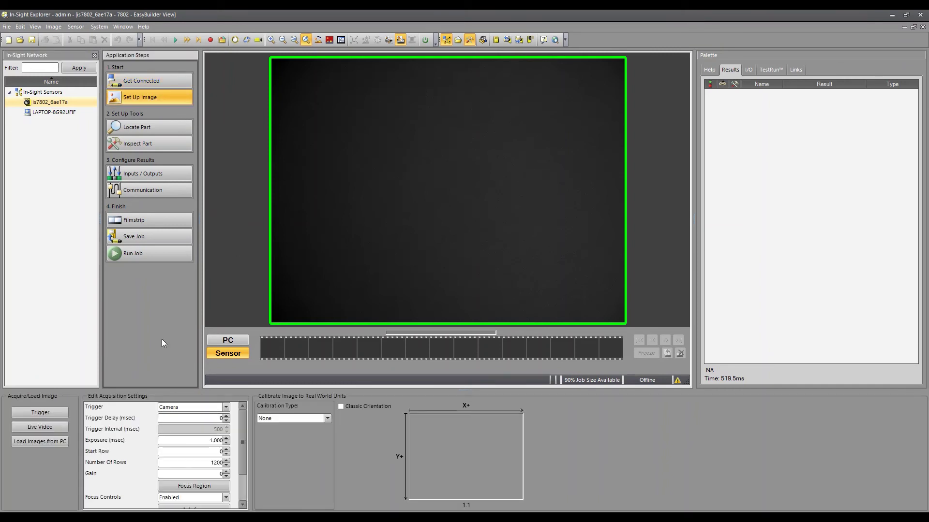
left_click(226, 439)
type("8")
left_click(46, 427)
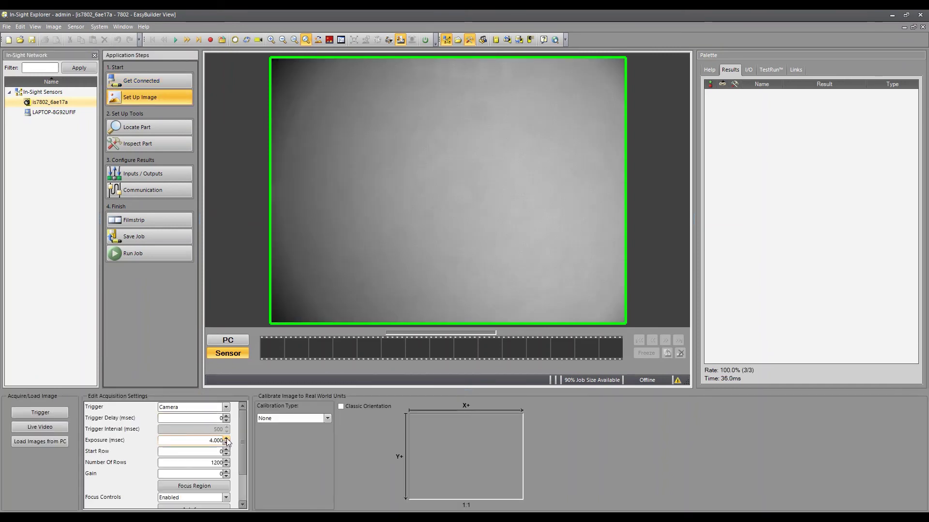